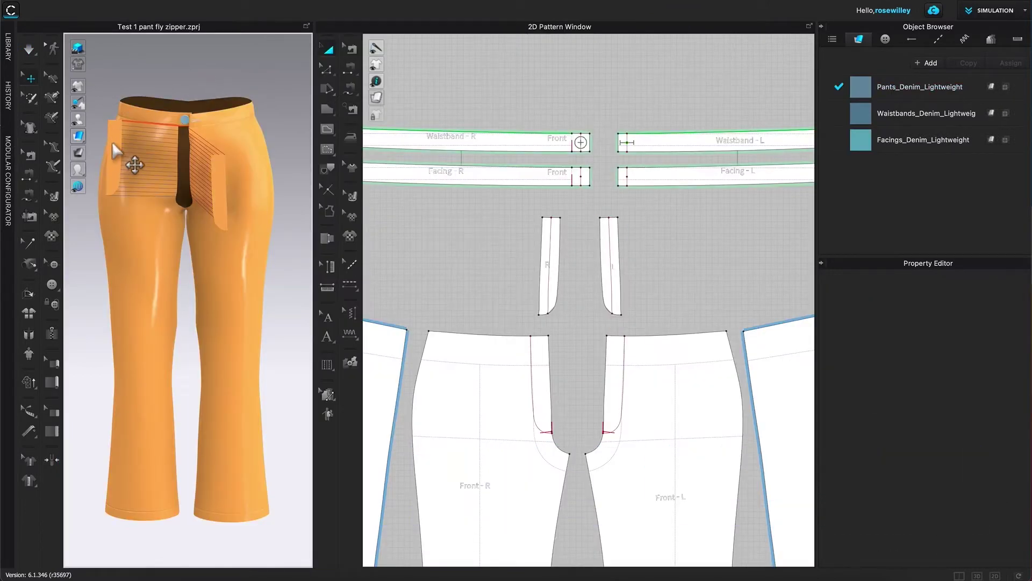
- Close the colour picker to show the pants pattern with its open front fly
left_click(112, 141)
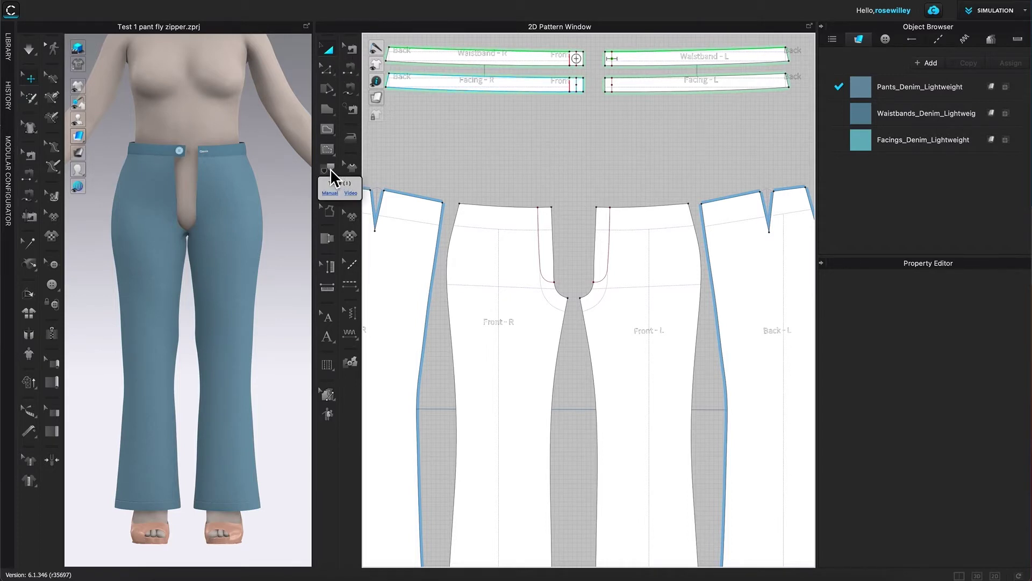
- With the Trace tool, select the fly internal shape on the Front-L piece
left_click(330, 169)
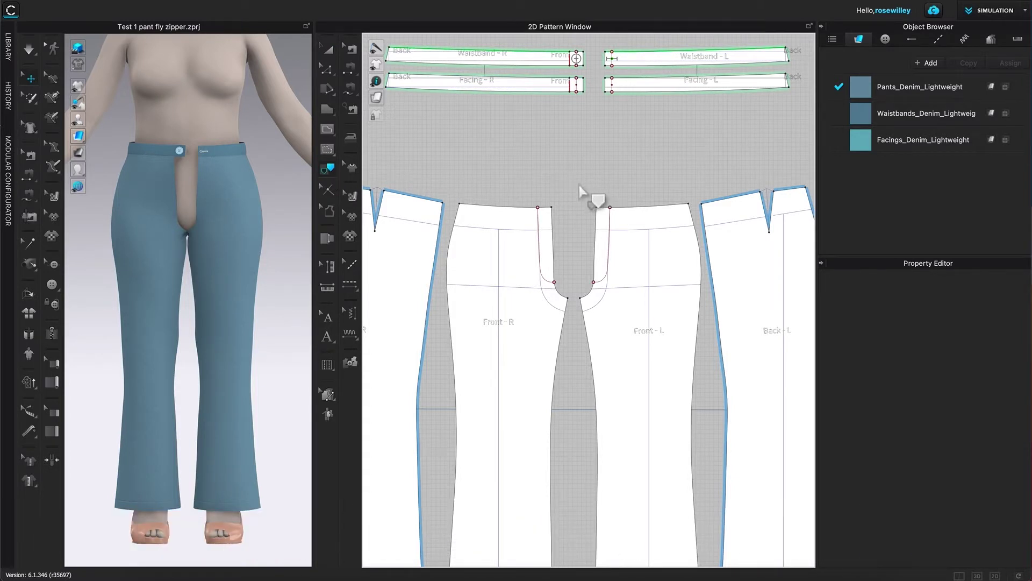
left_click(613, 223)
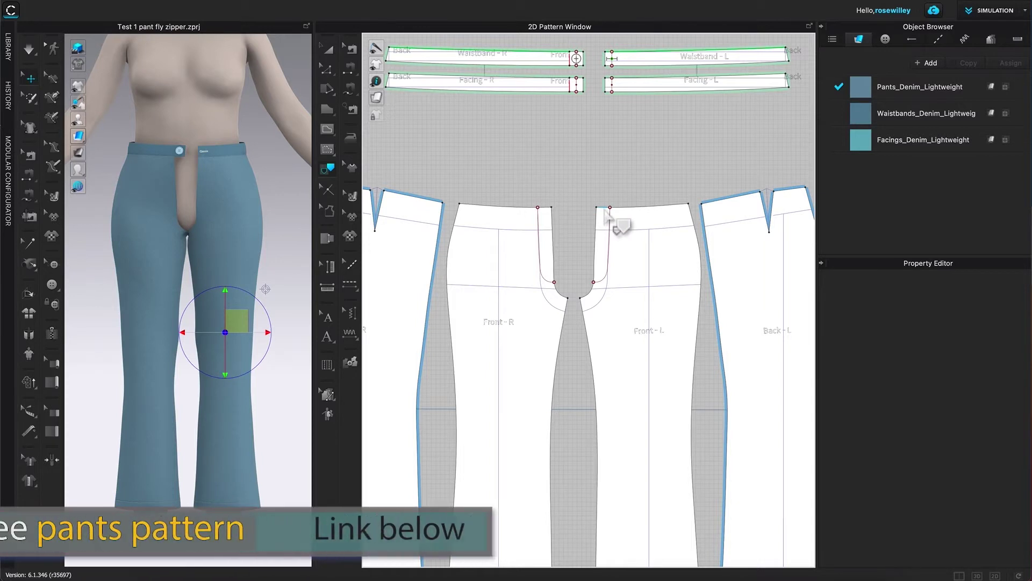
left_click(610, 218)
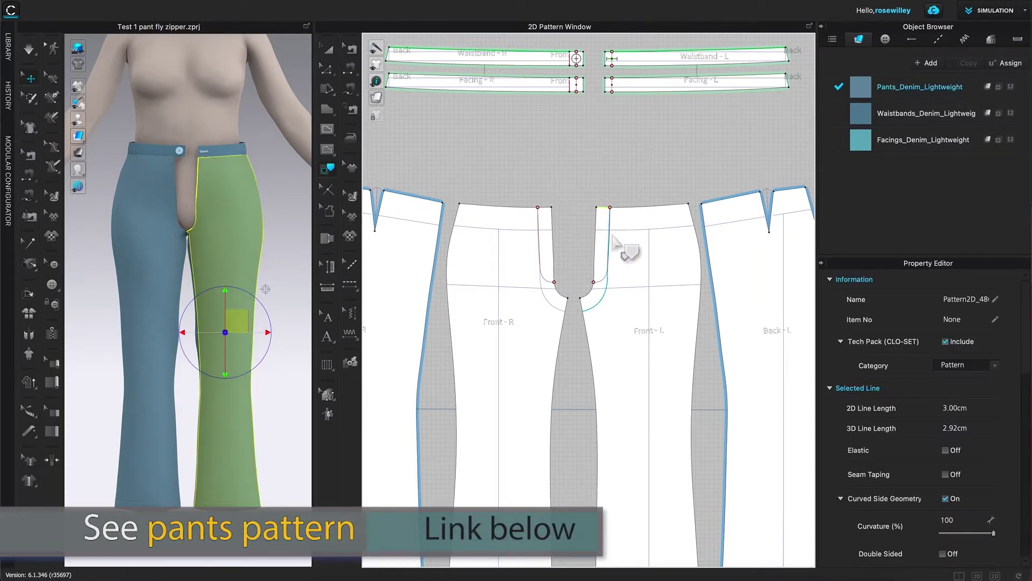
left_click(606, 284)
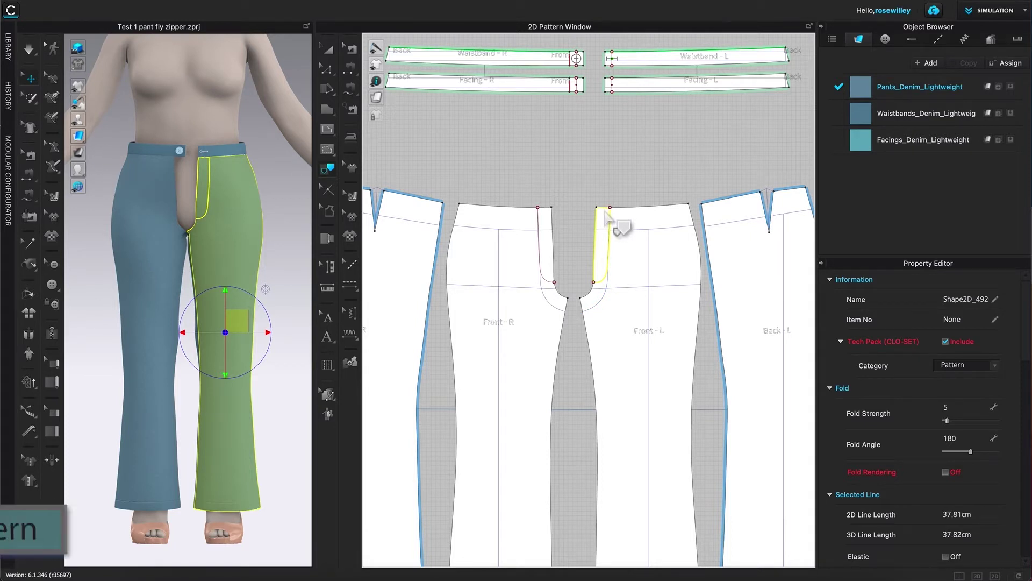
- Trace the Front-L fly shape as a new pattern piece placed above the pants front
right_click(604, 213)
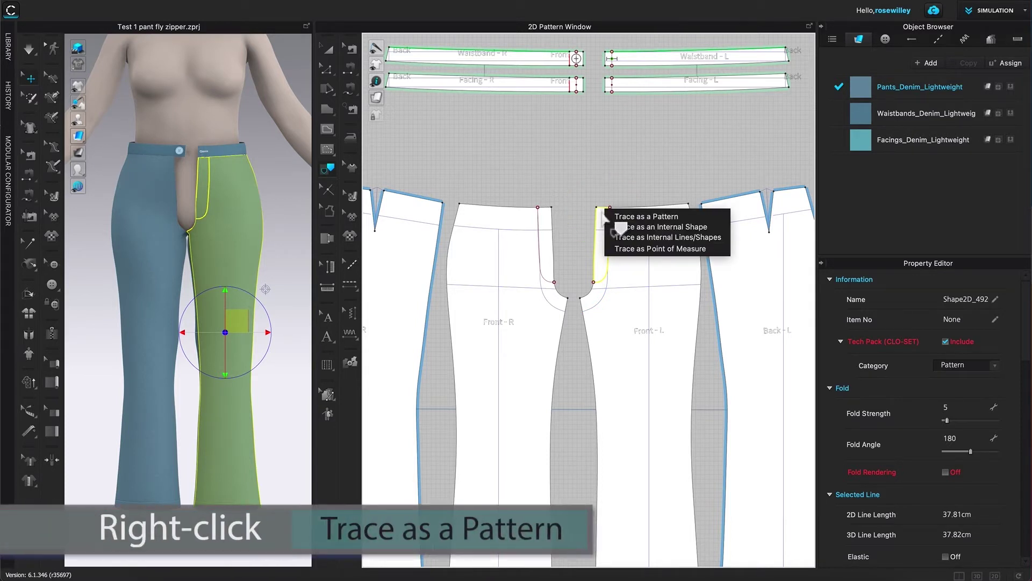
left_click(660, 217)
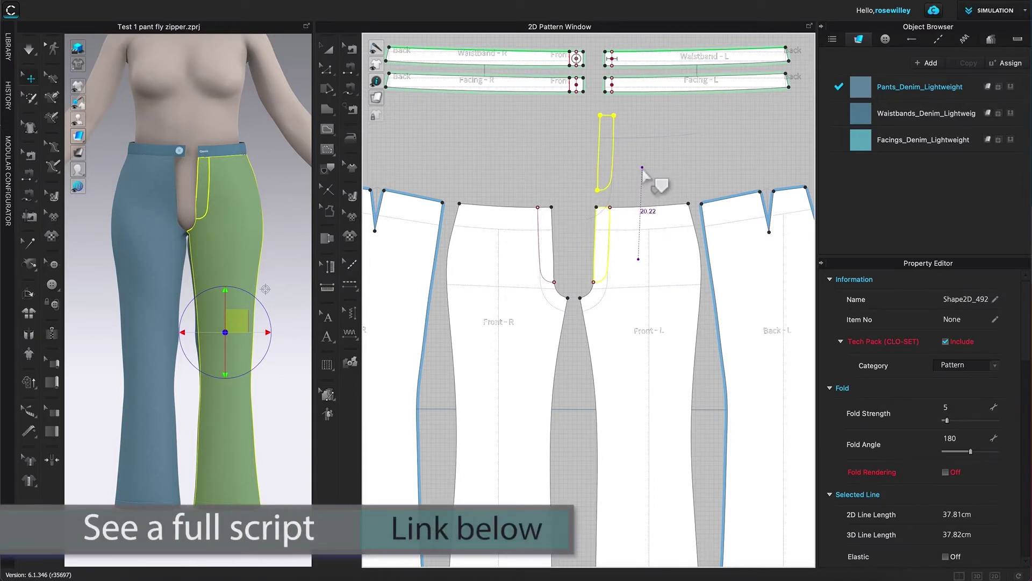
left_click(724, 175)
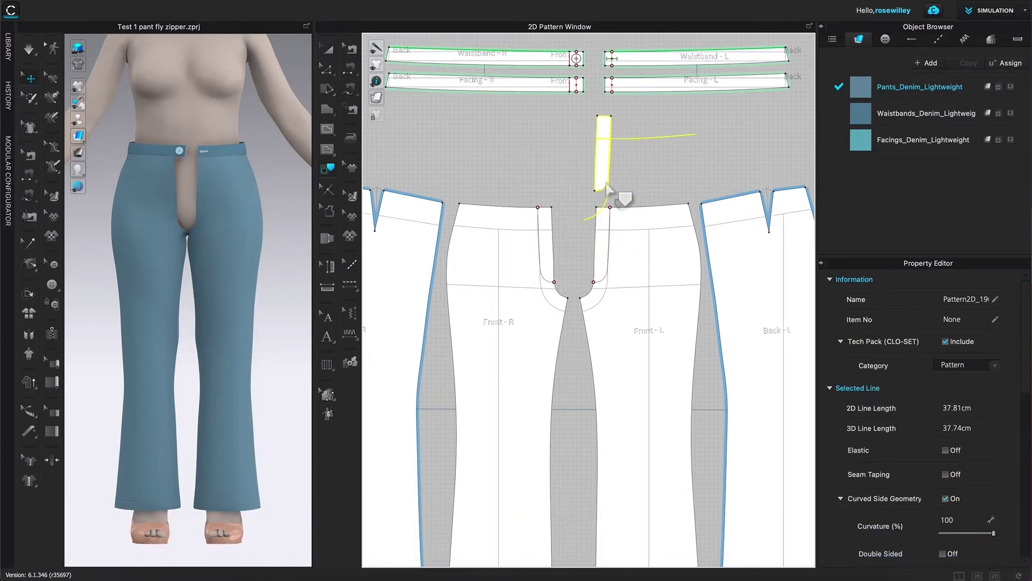
left_click(685, 179)
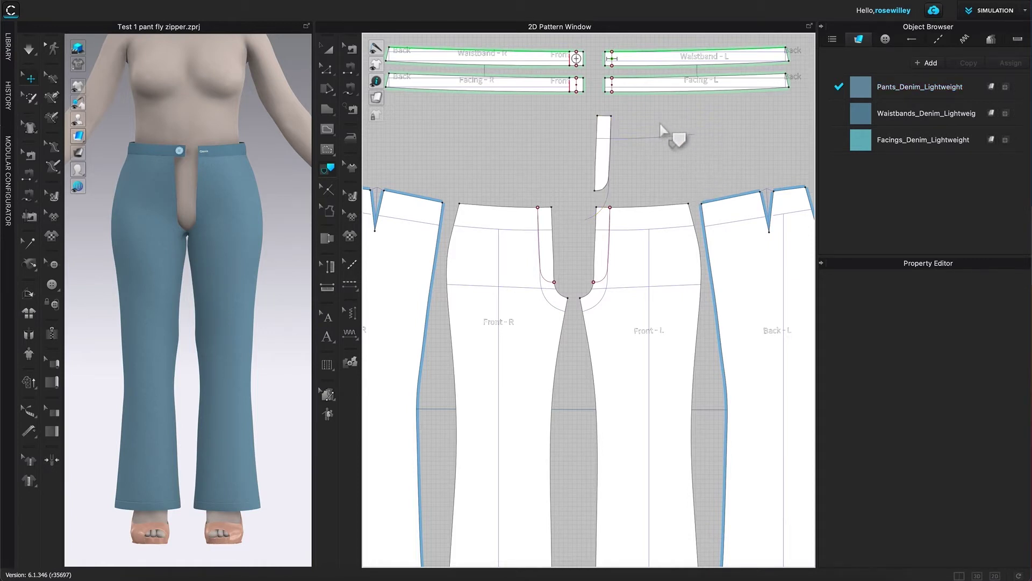
left_click(679, 135)
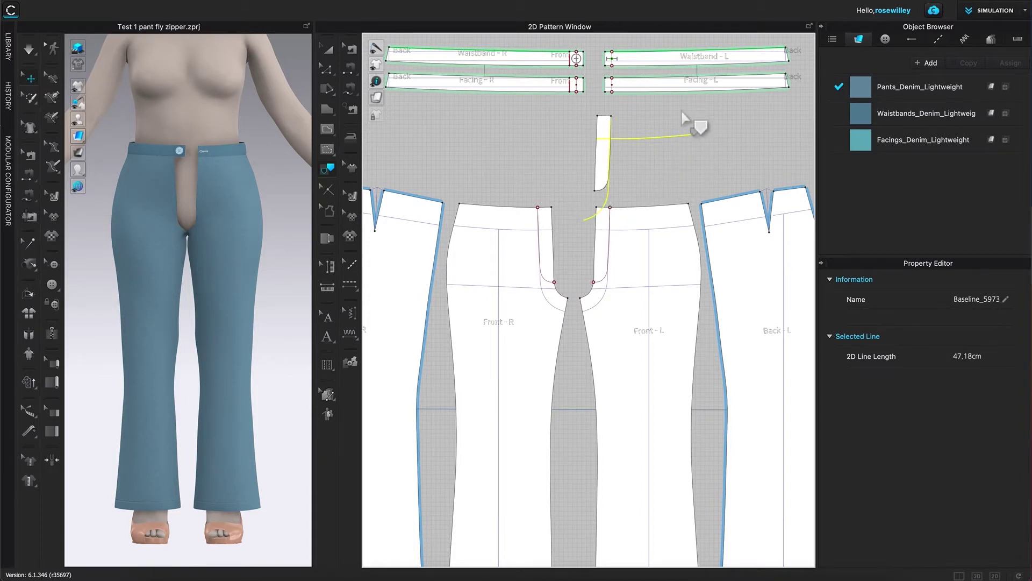
left_click(663, 173)
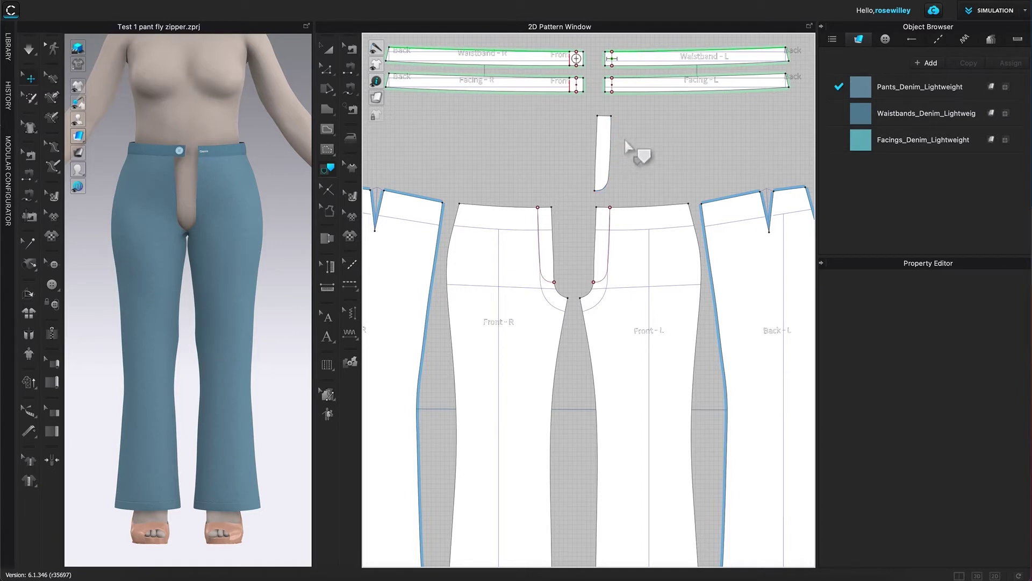
- Mirror-paste the fly piece as a linked clone placed left of the original
left_click(329, 52)
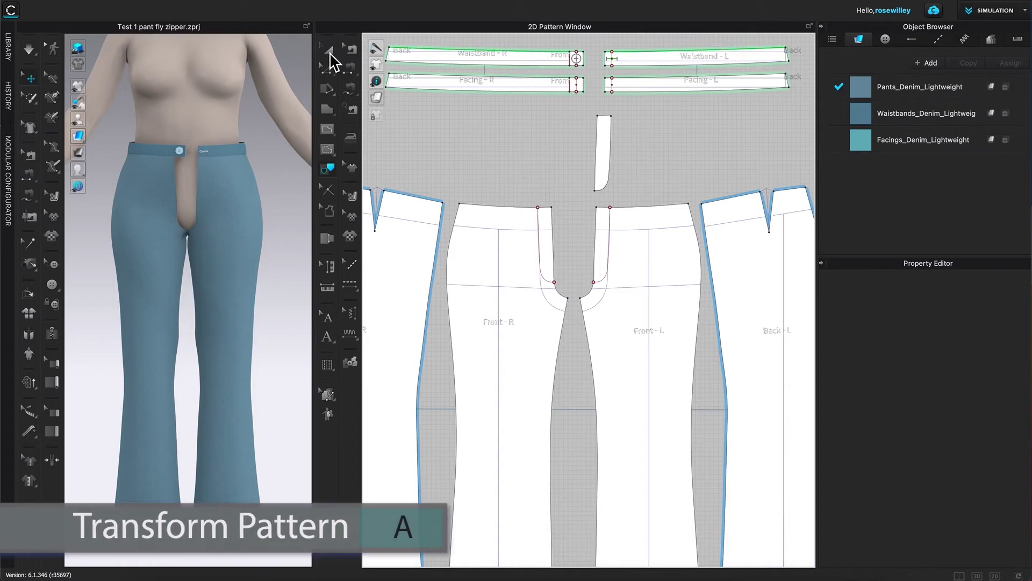
left_click(610, 163)
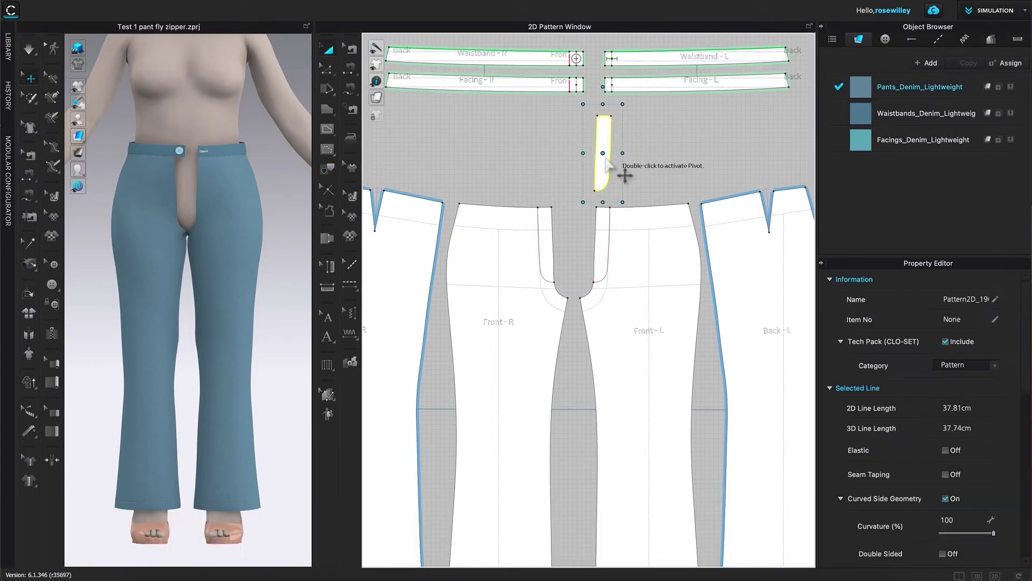
right_click(602, 162)
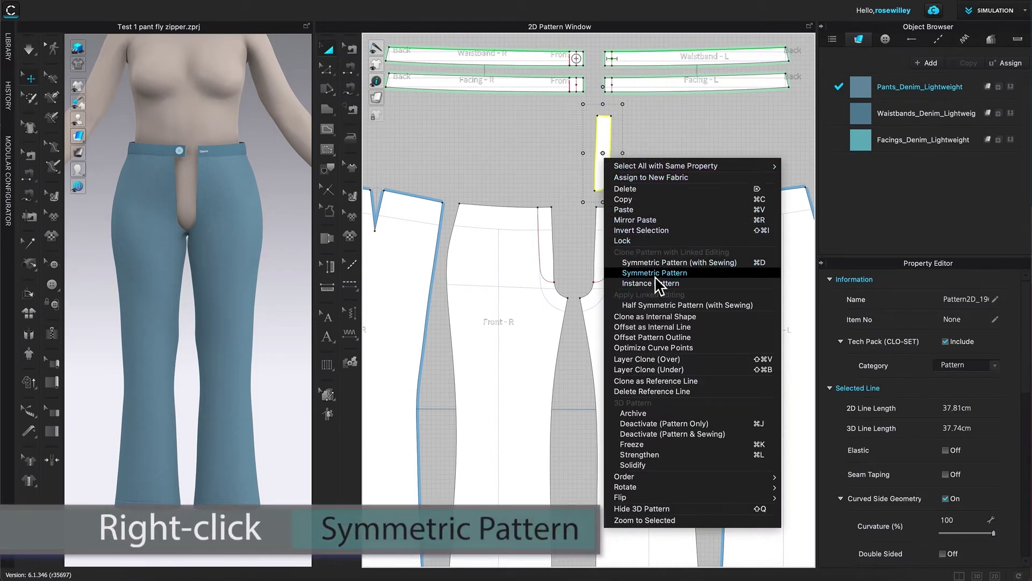
left_click(707, 274)
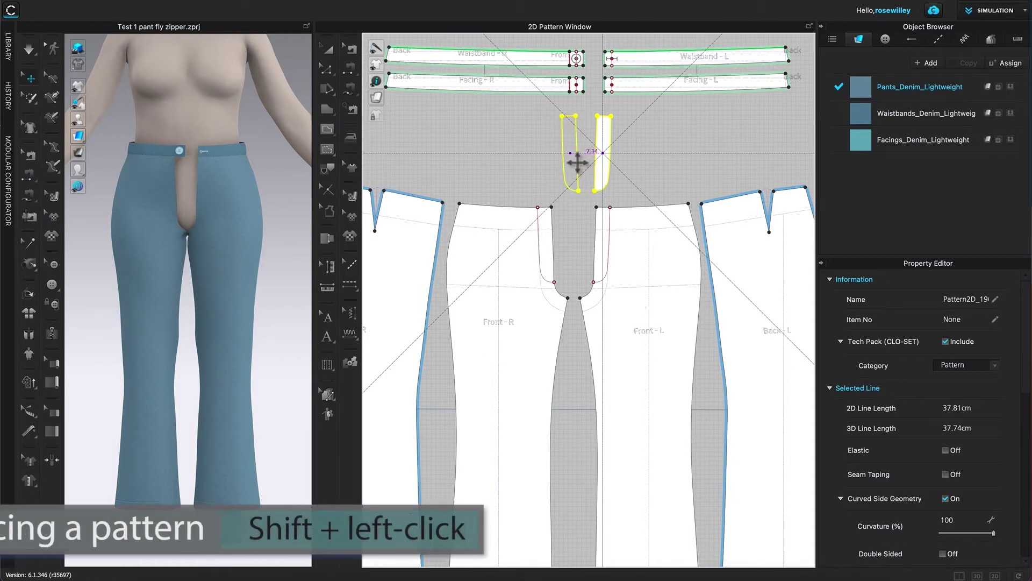
left_click(578, 161, "shift")
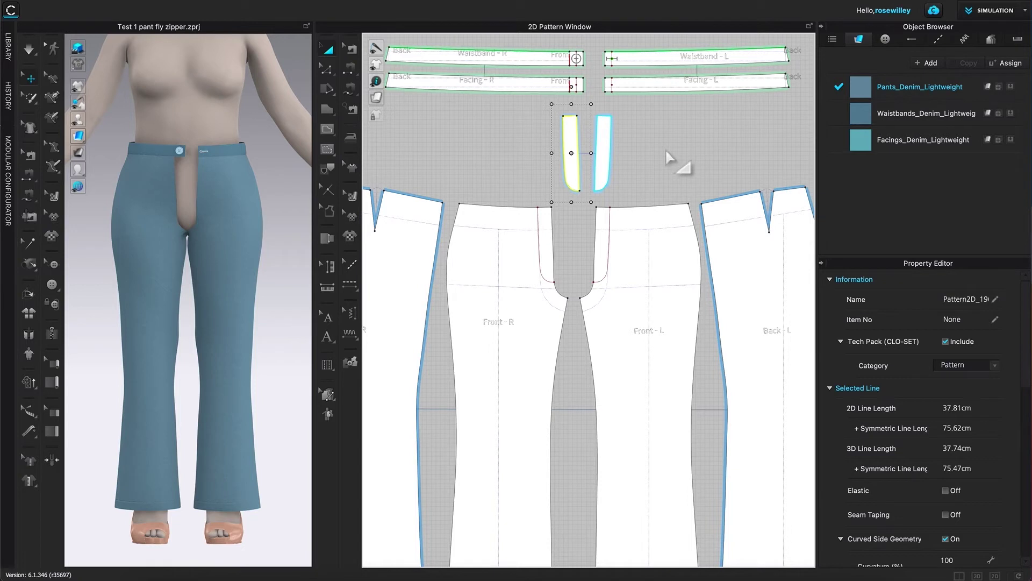
left_click(686, 151)
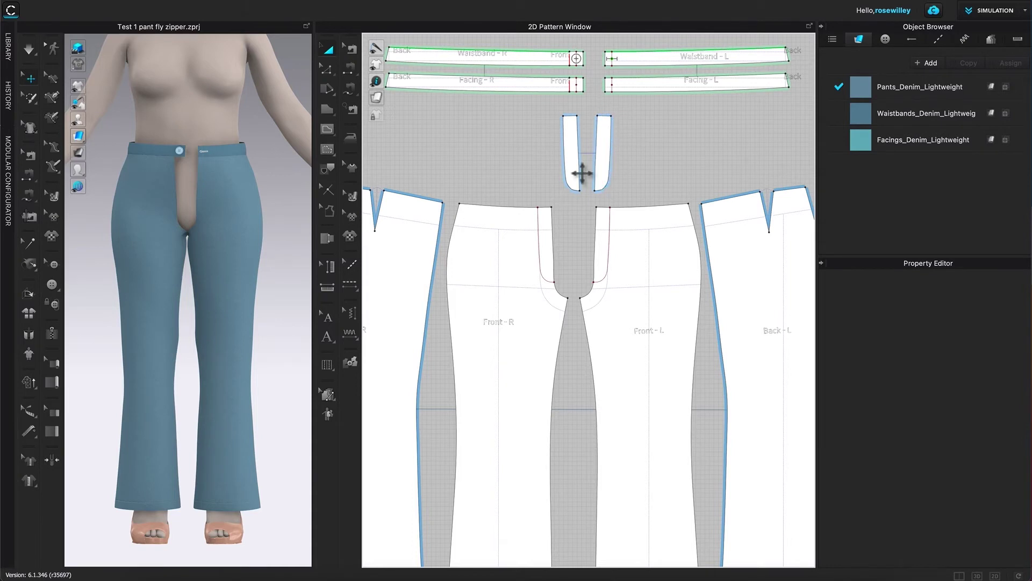
- Offset the fly's inner edge as an internal line at a 1.5 cm distance
key("z")
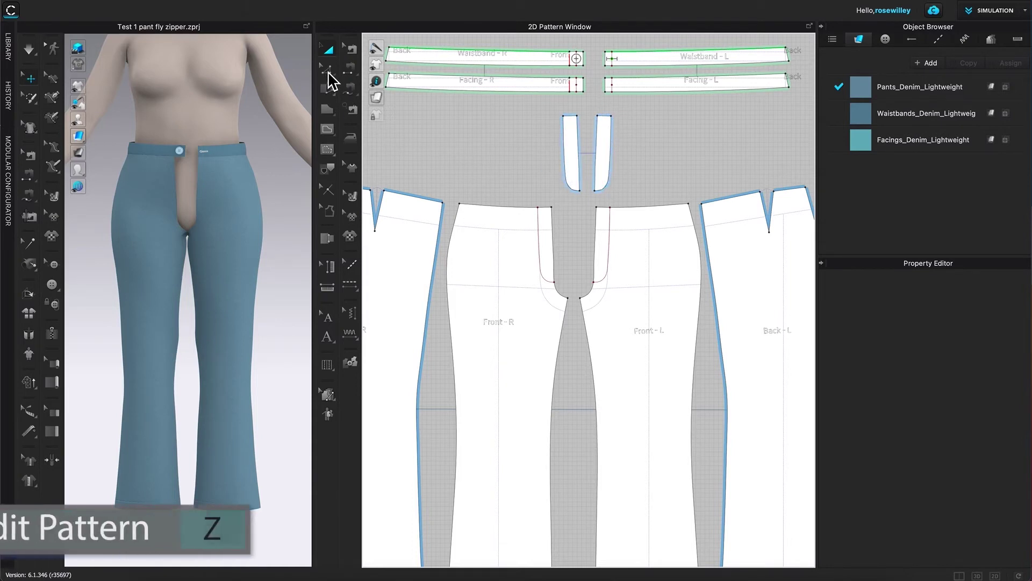
left_click(596, 156)
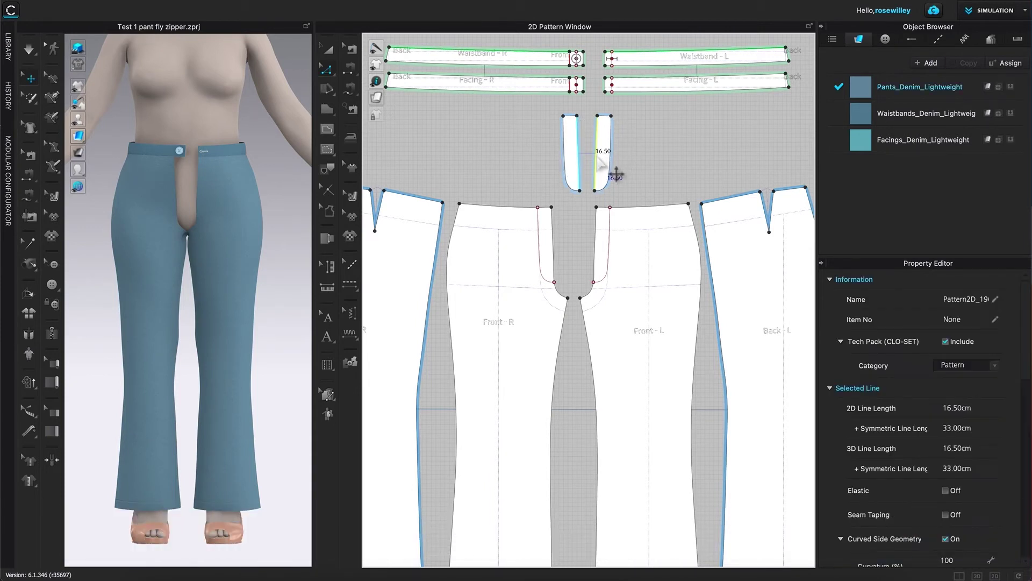
right_click(597, 143)
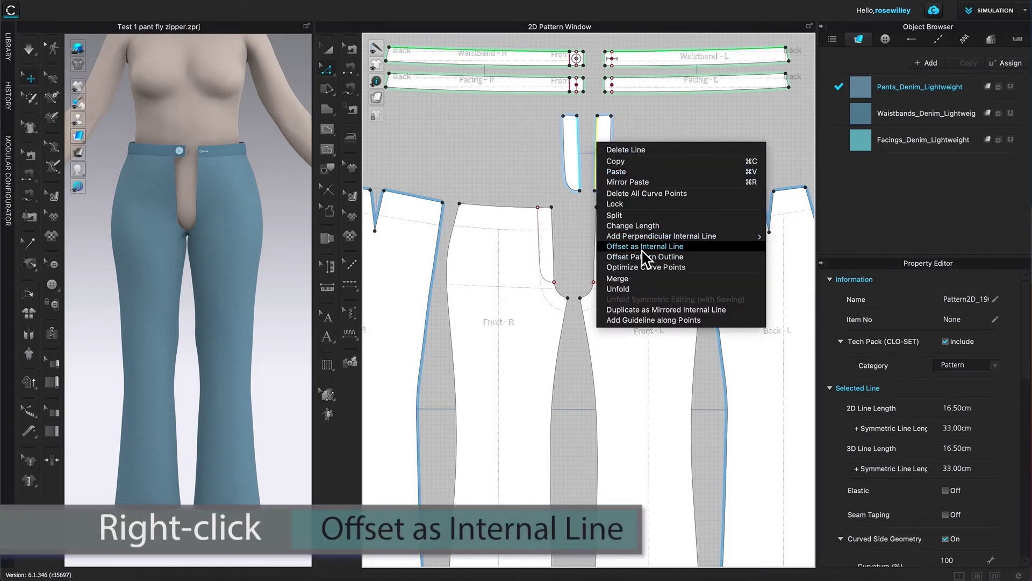
left_click(696, 247)
left_click_drag(532, 176, 512, 136)
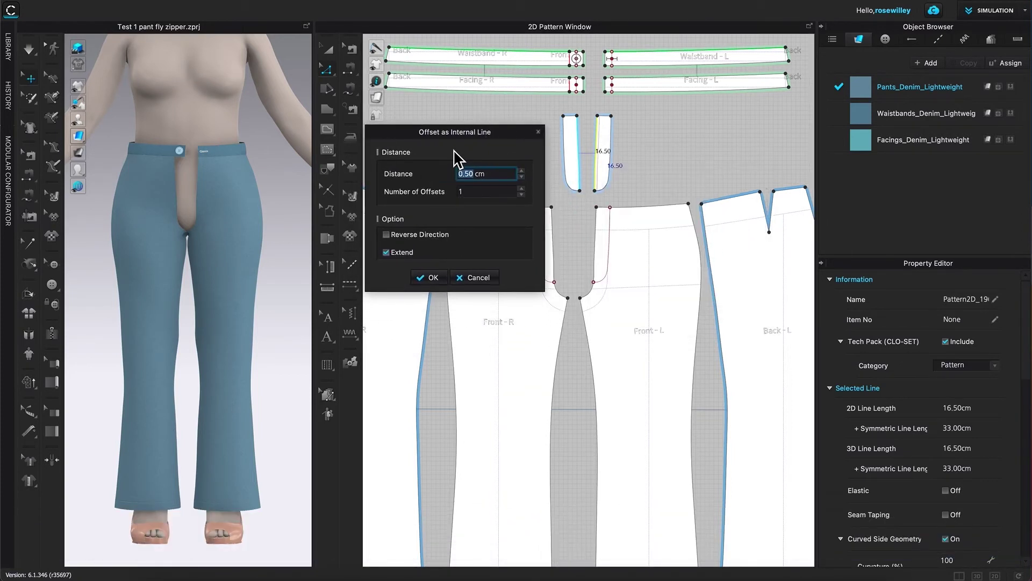
triple_click(484, 173)
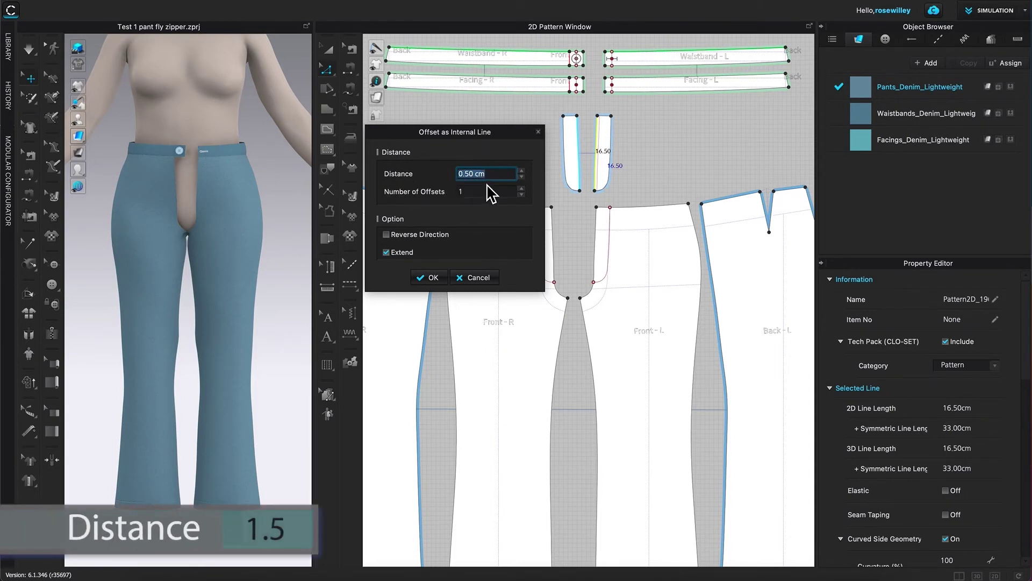
type("1")
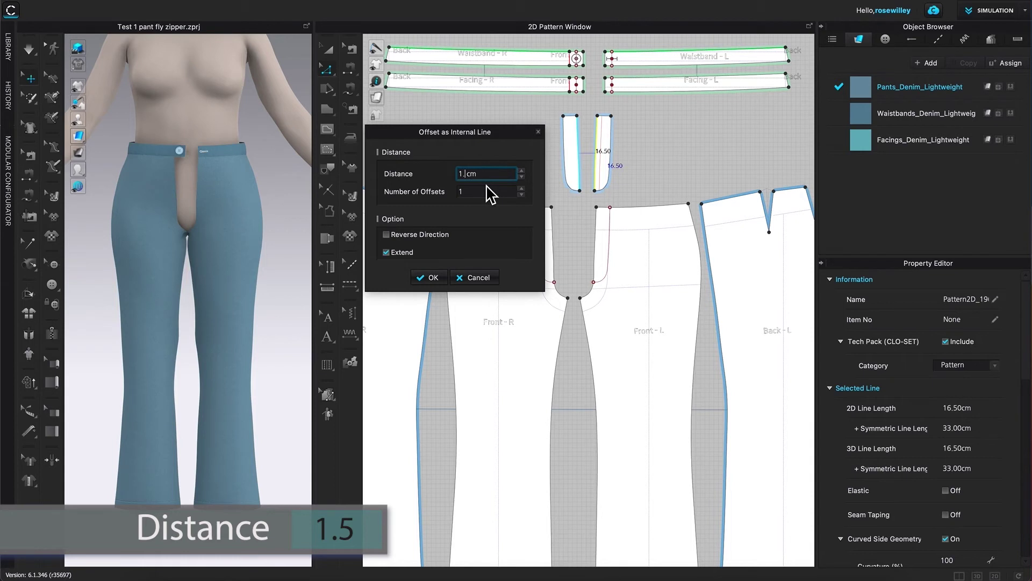
type(".5")
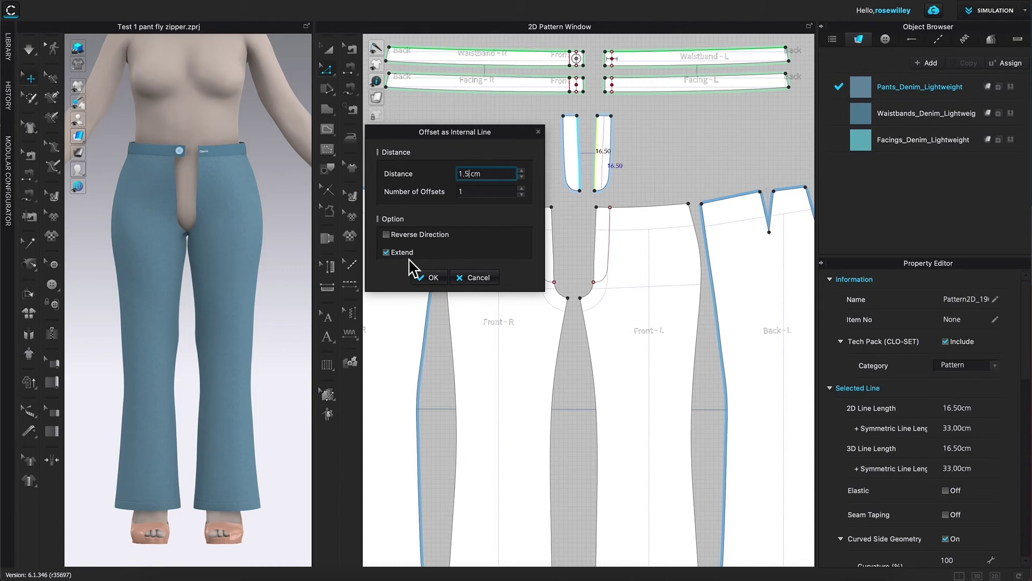
left_click(433, 277)
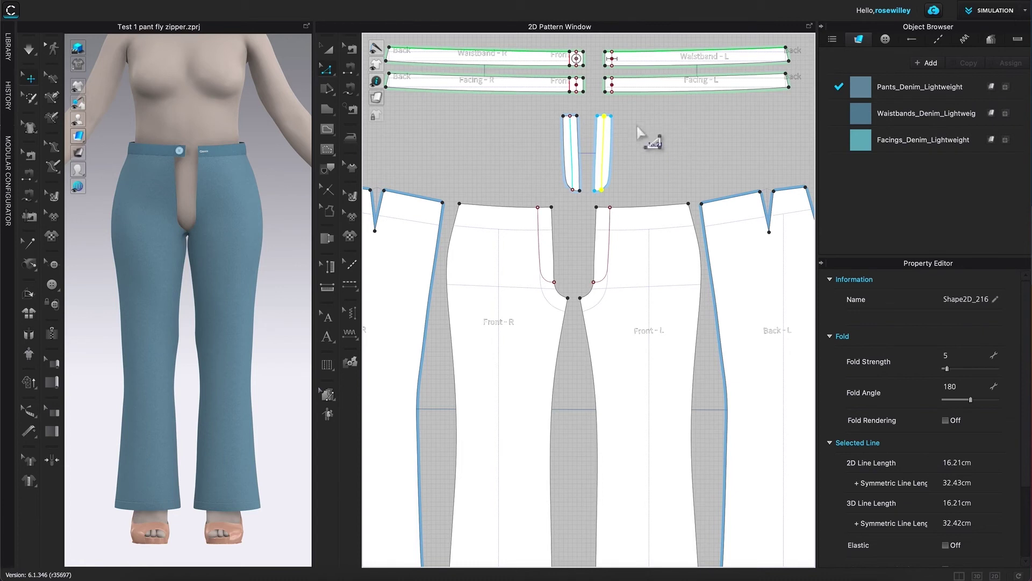
- Select the right fly piece with the Transform Pattern tool (A)
key("a")
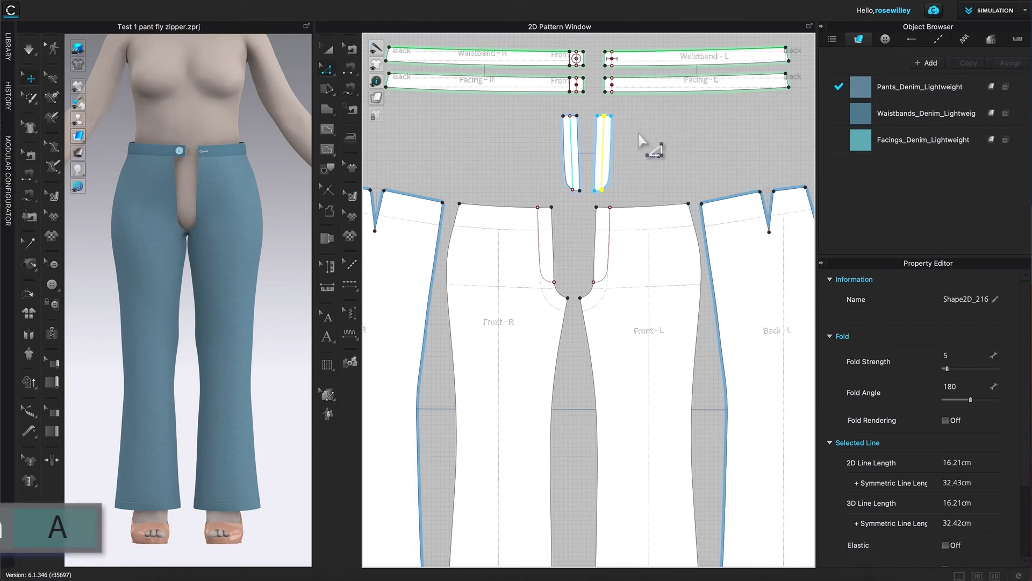
left_click(329, 51)
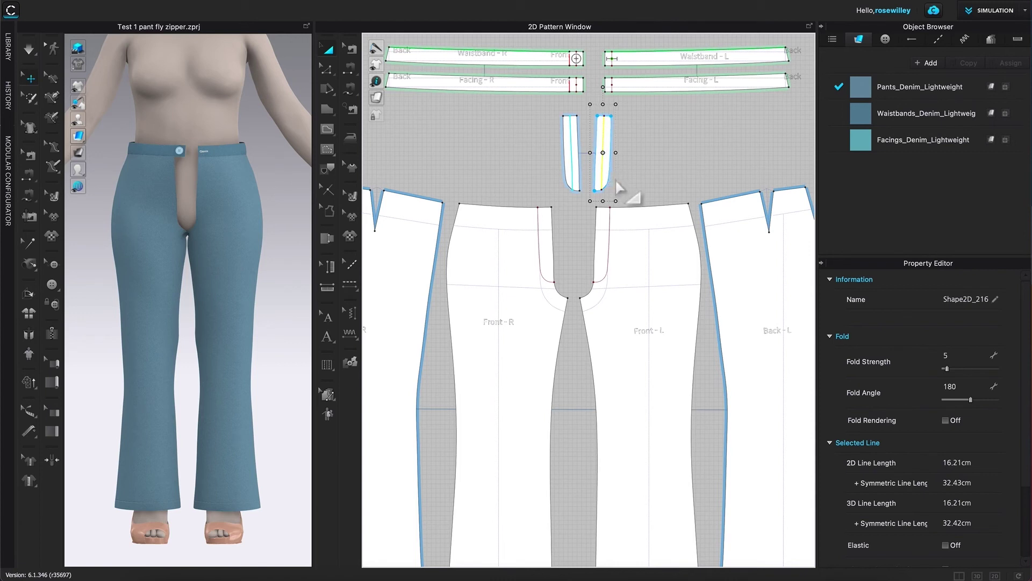
left_click(649, 171)
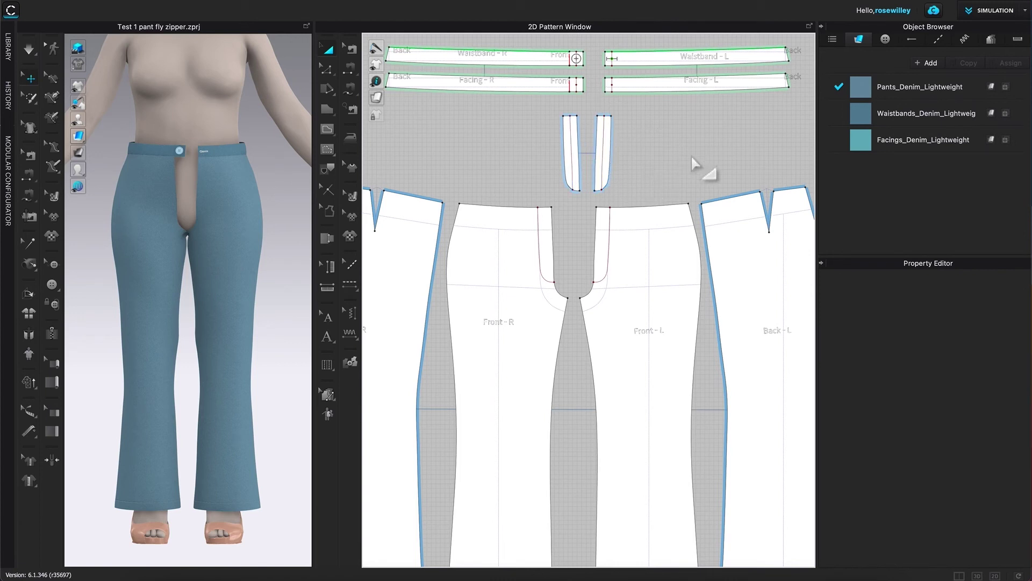
left_click(614, 166)
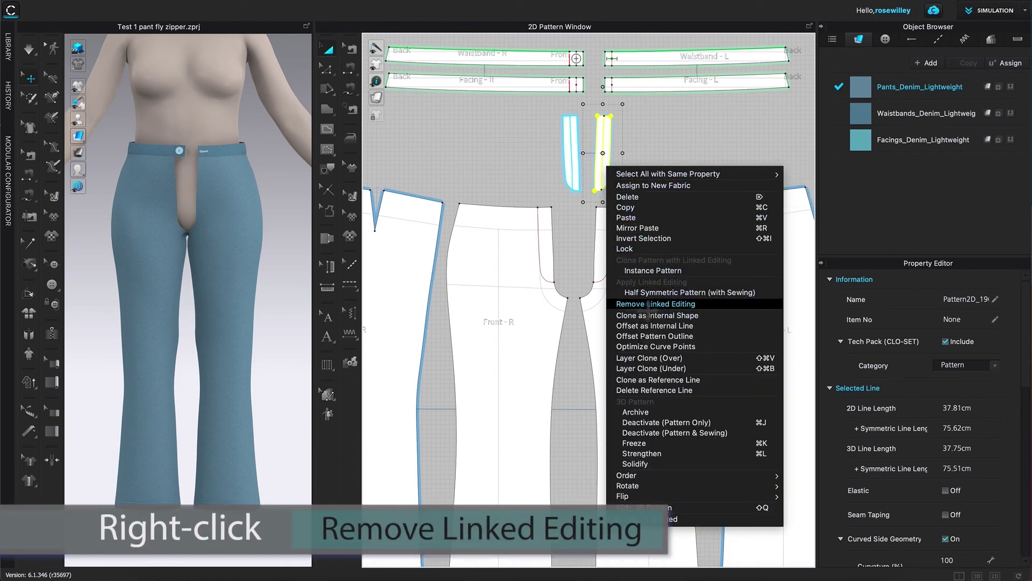
- Remove linked editing, then nudge the right fly piece right and the left one left
left_click(726, 306)
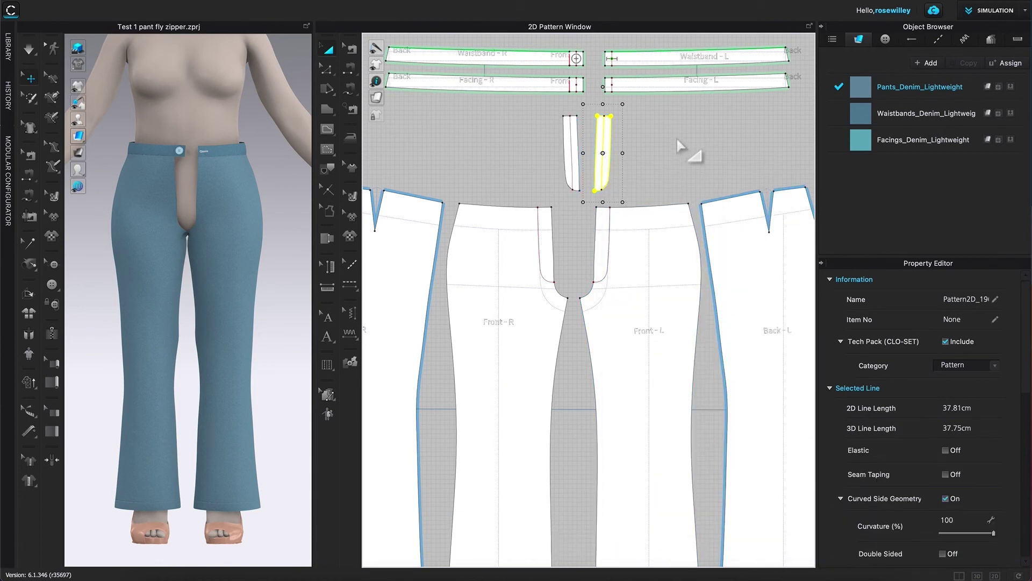
left_click(680, 157)
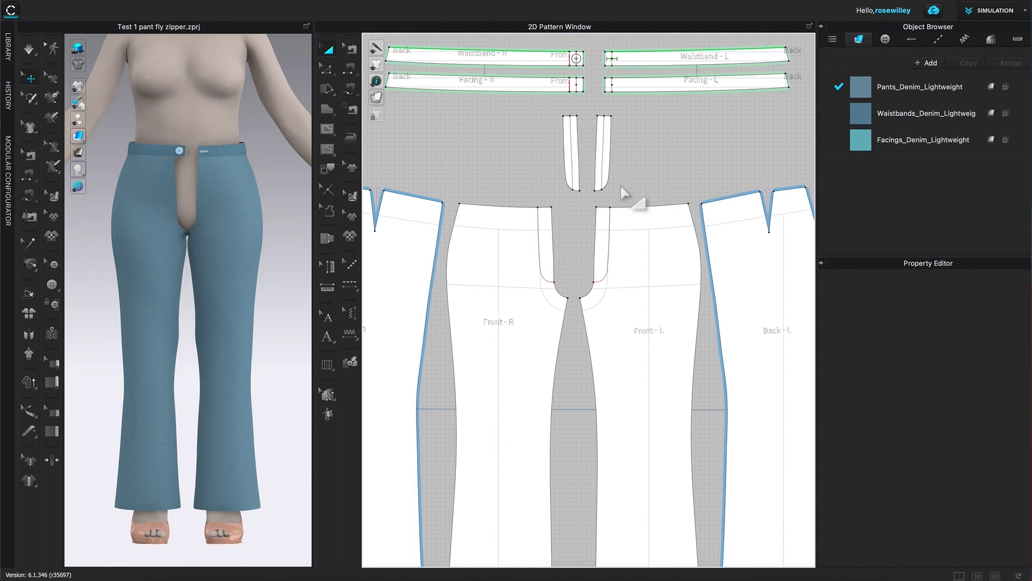
left_click_drag(615, 167, 630, 167)
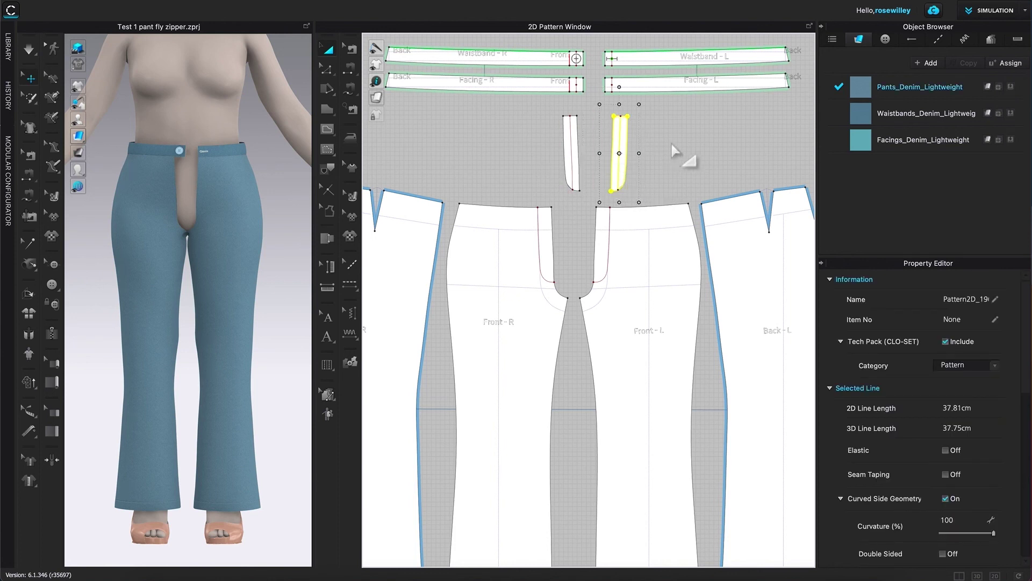
left_click(563, 175)
left_click_drag(562, 175, 547, 175)
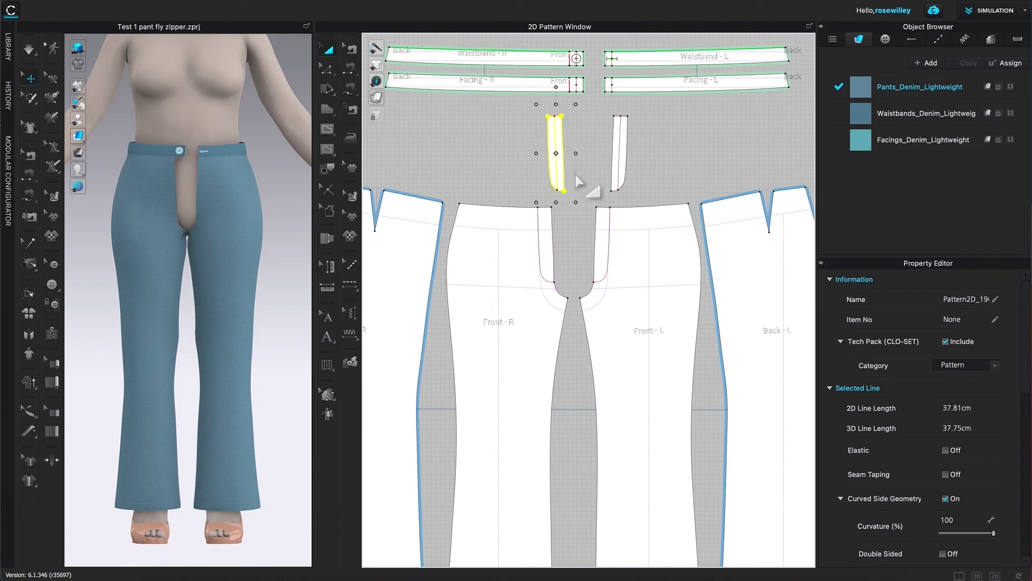